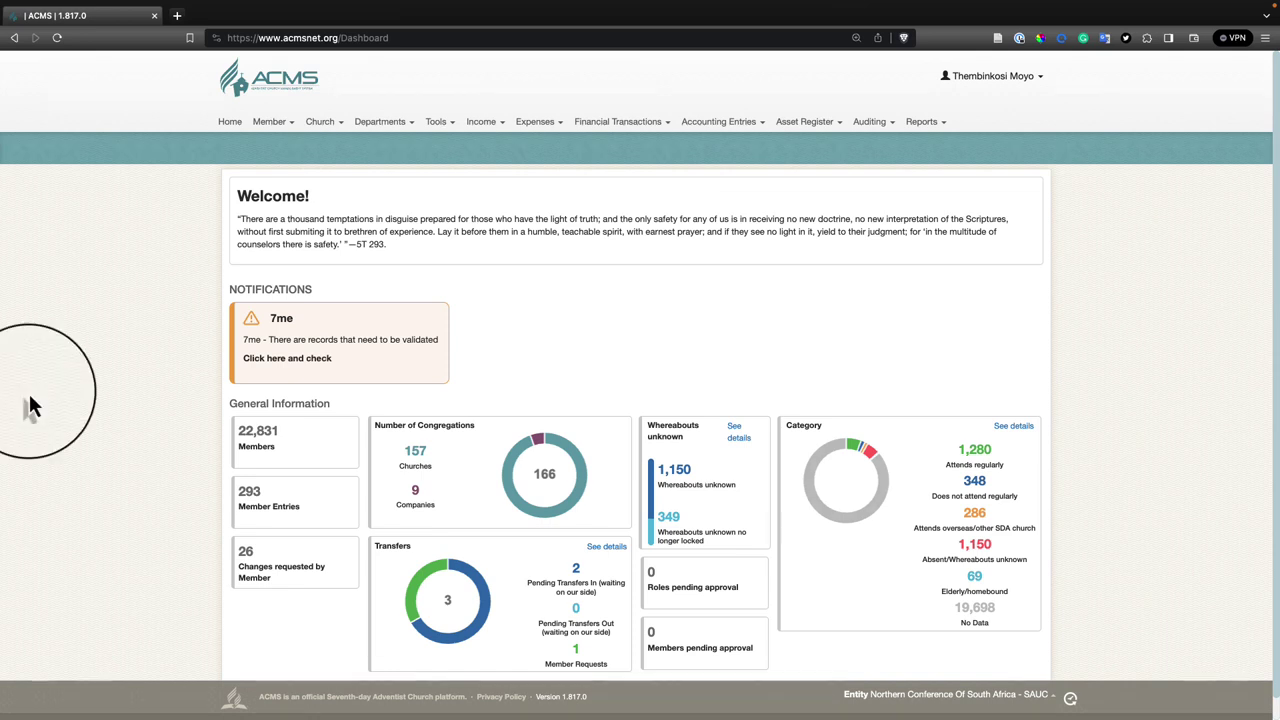
Step: Load the 7me Tithes/Offerings bank transfer records with the initial date set to 01/07/2023
{"action": "left_click", "coordinate": [478, 124]}
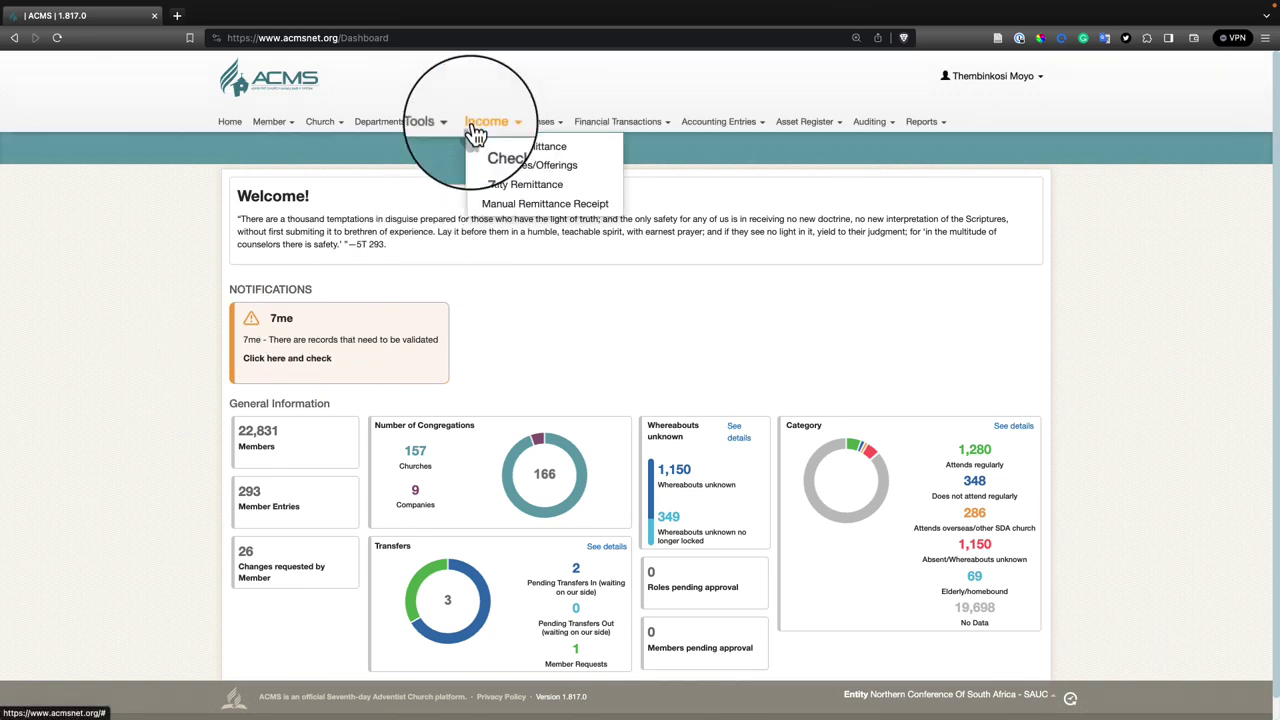
{"action": "left_click", "coordinate": [594, 175]}
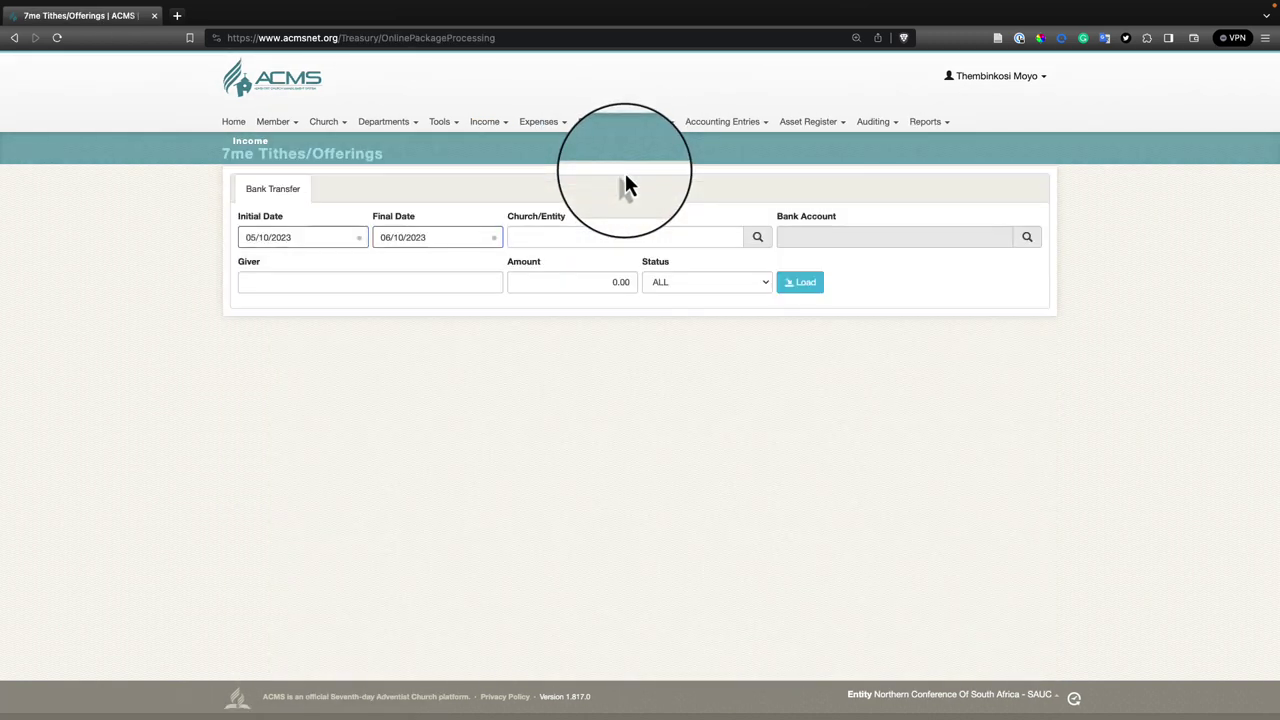
{"action": "left_click", "coordinate": [279, 237]}
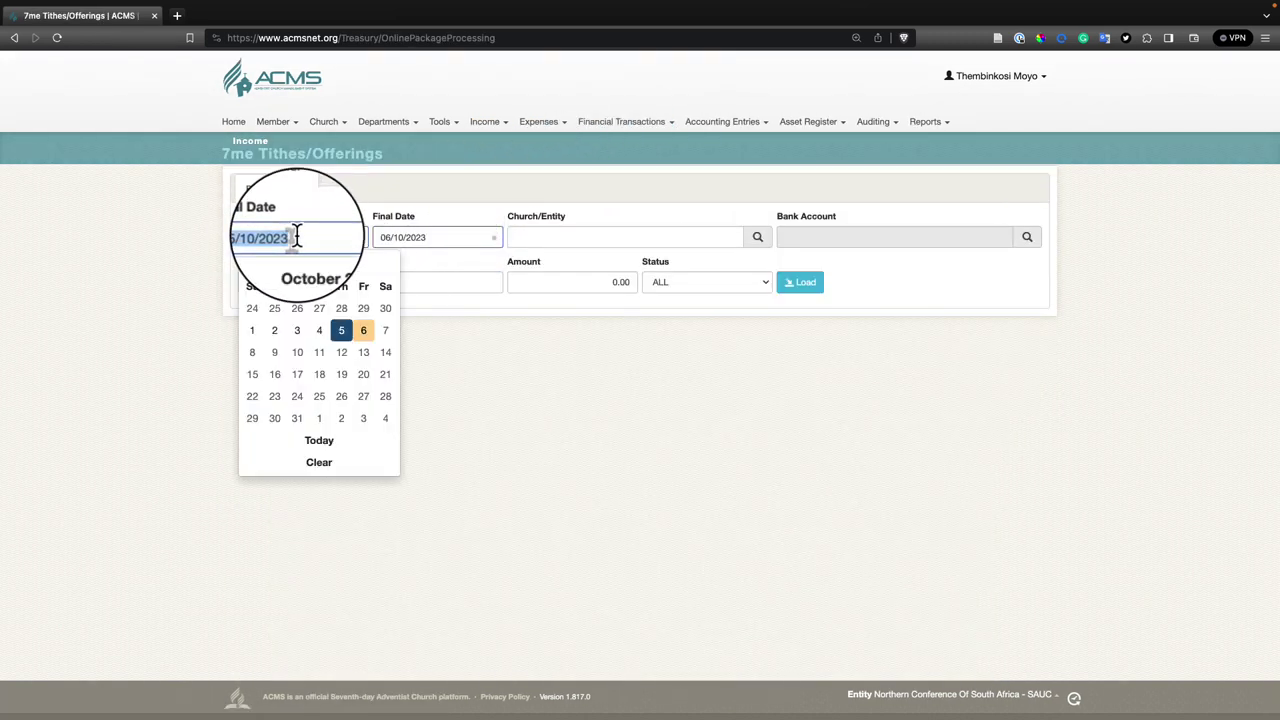
{"action": "left_click", "coordinate": [252, 265]}
{"action": "left_click", "coordinate": [252, 265]}
{"action": "left_click", "coordinate": [252, 265]}
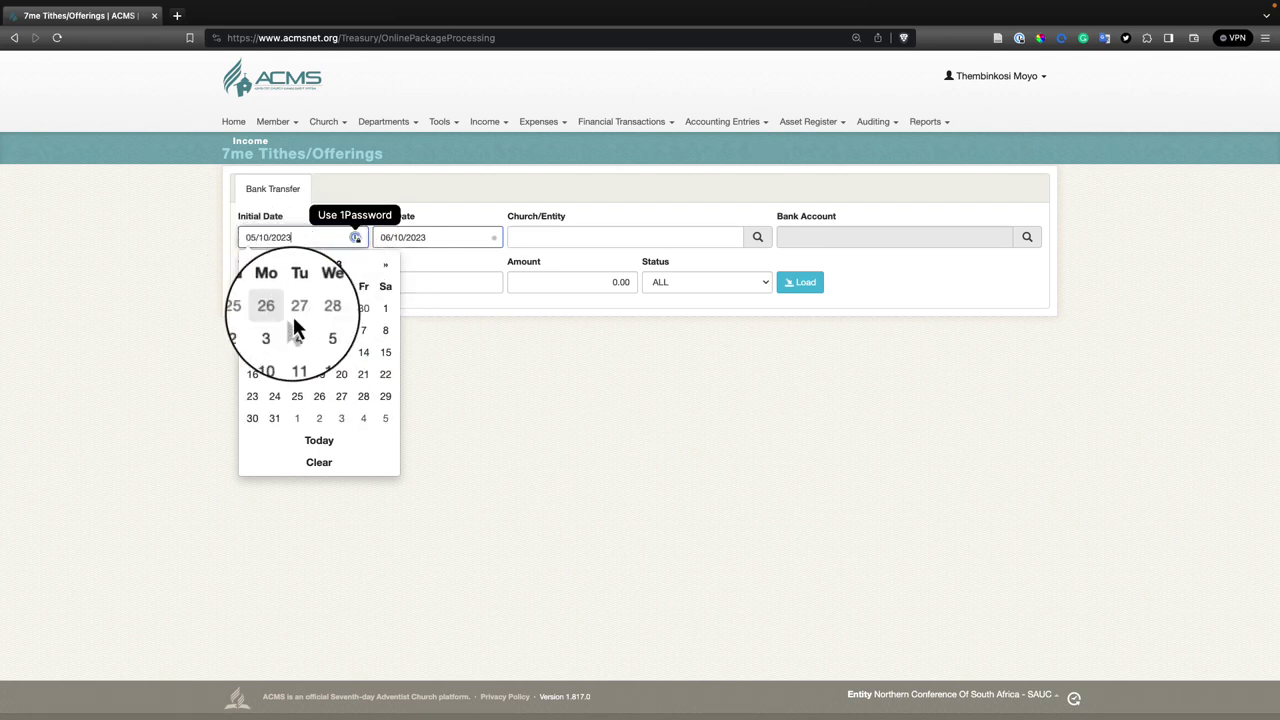
{"action": "left_click", "coordinate": [385, 308]}
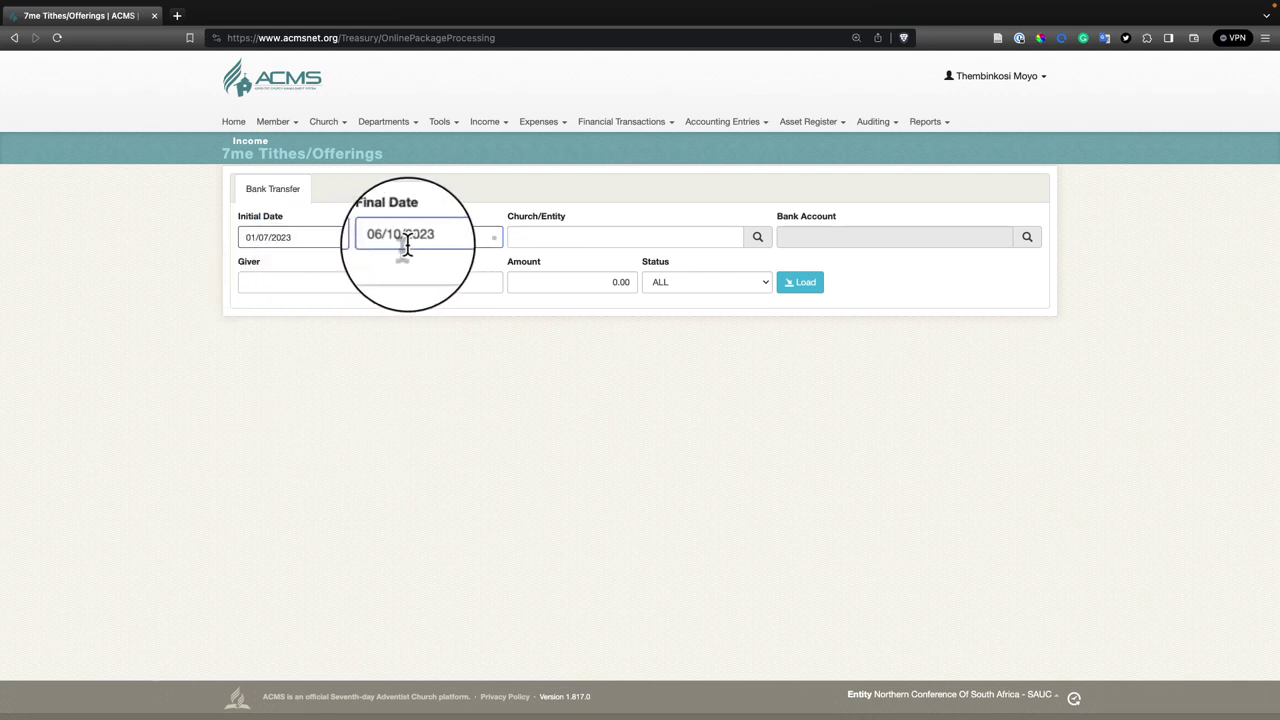
{"action": "left_click", "coordinate": [806, 292]}
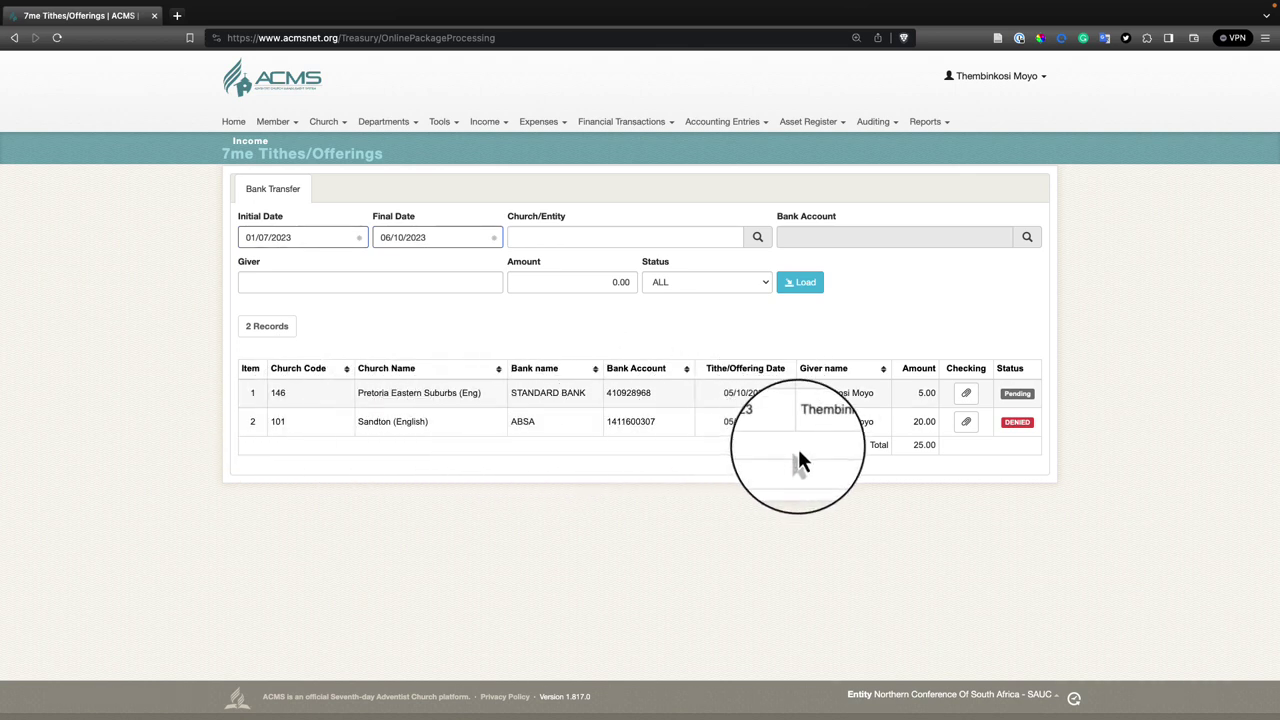
Step: Open the proof of bank transfer for the pending Pretoria Eastern Suburbs (Eng) giving
{"action": "left_click", "coordinate": [966, 394]}
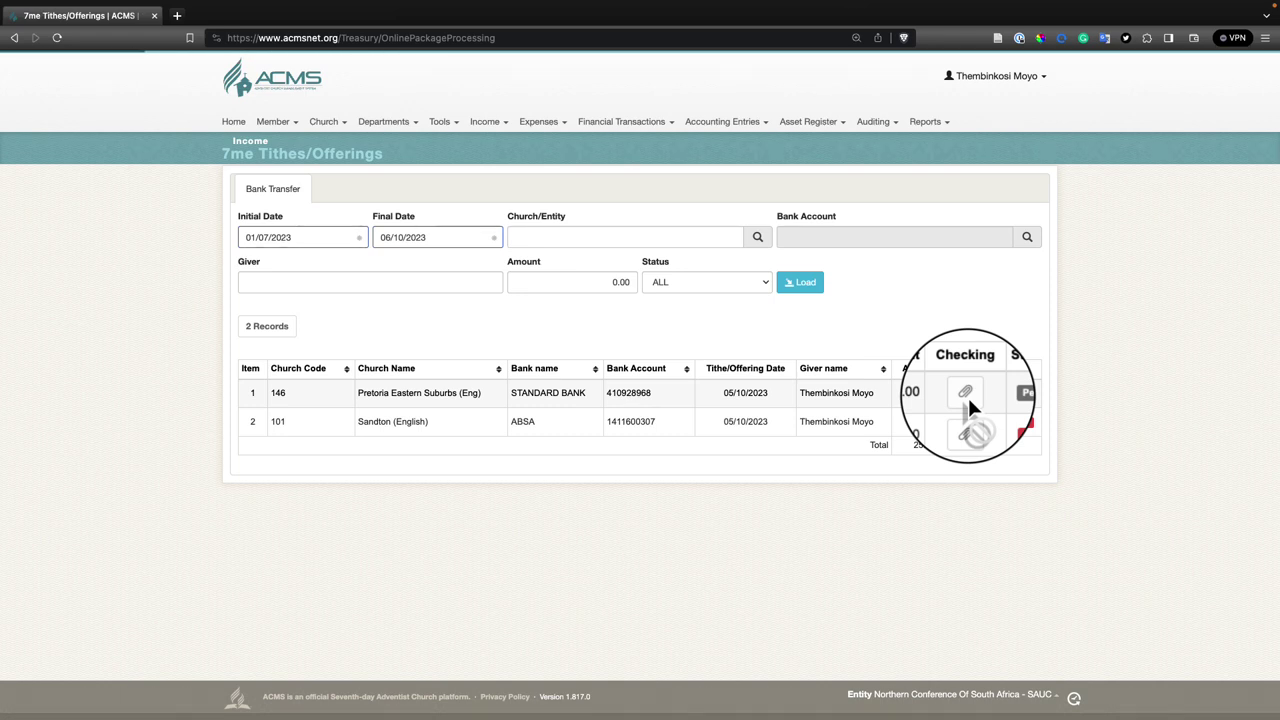
{"action": "double_click", "coordinate": [917, 393]}
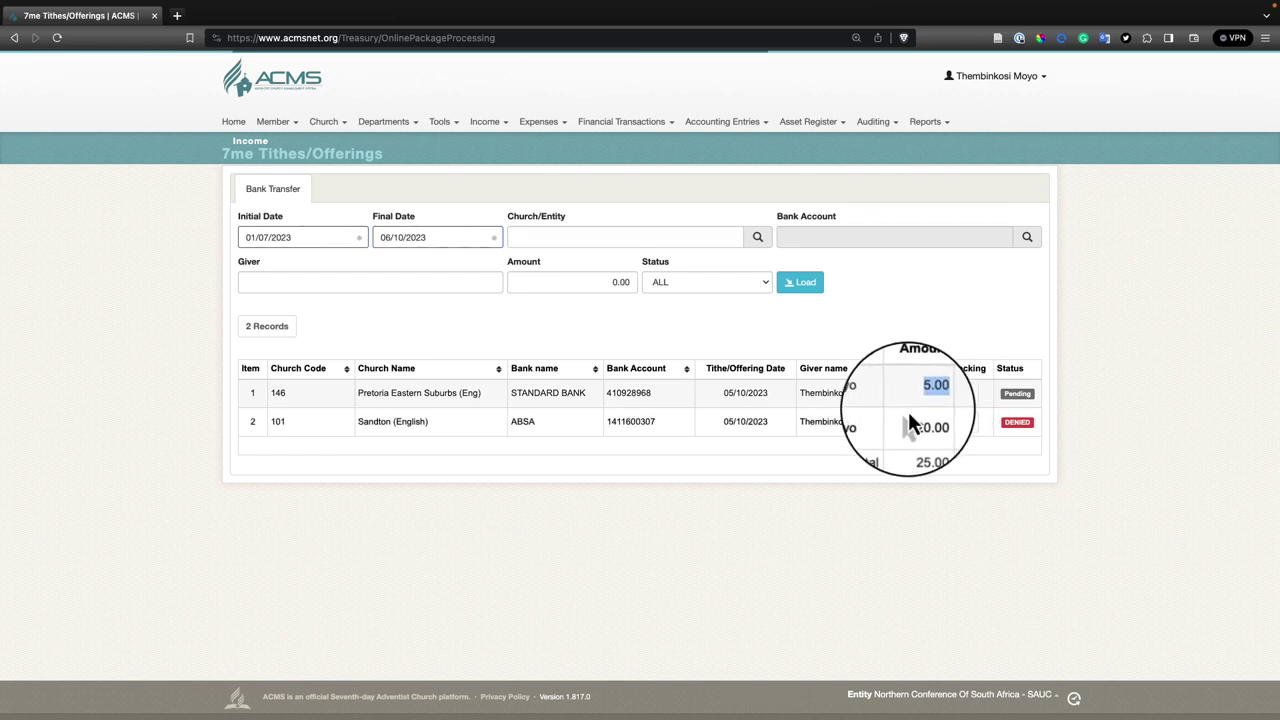
{"action": "left_click", "coordinate": [909, 396]}
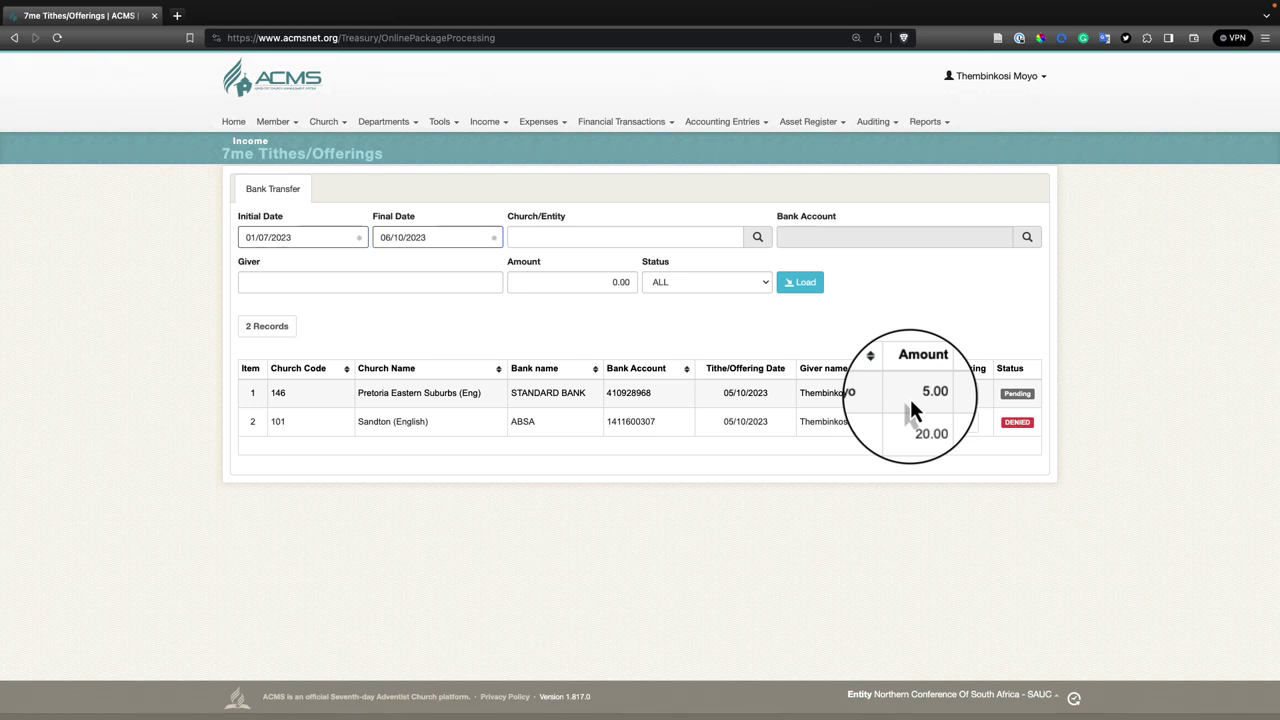
{"action": "left_click", "coordinate": [909, 396]}
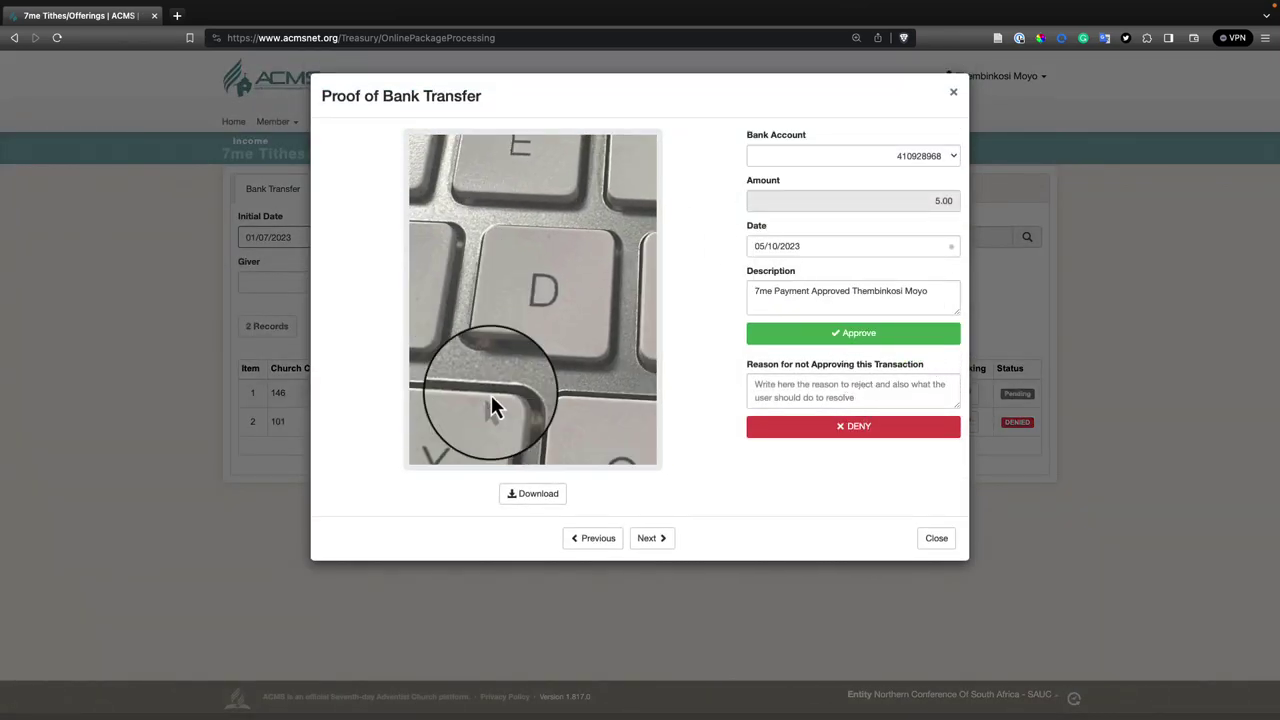
Step: Deny the transaction with the reason "Please can you attach the correct Proof of Payment for this Giving."
{"action": "left_click", "coordinate": [792, 390]}
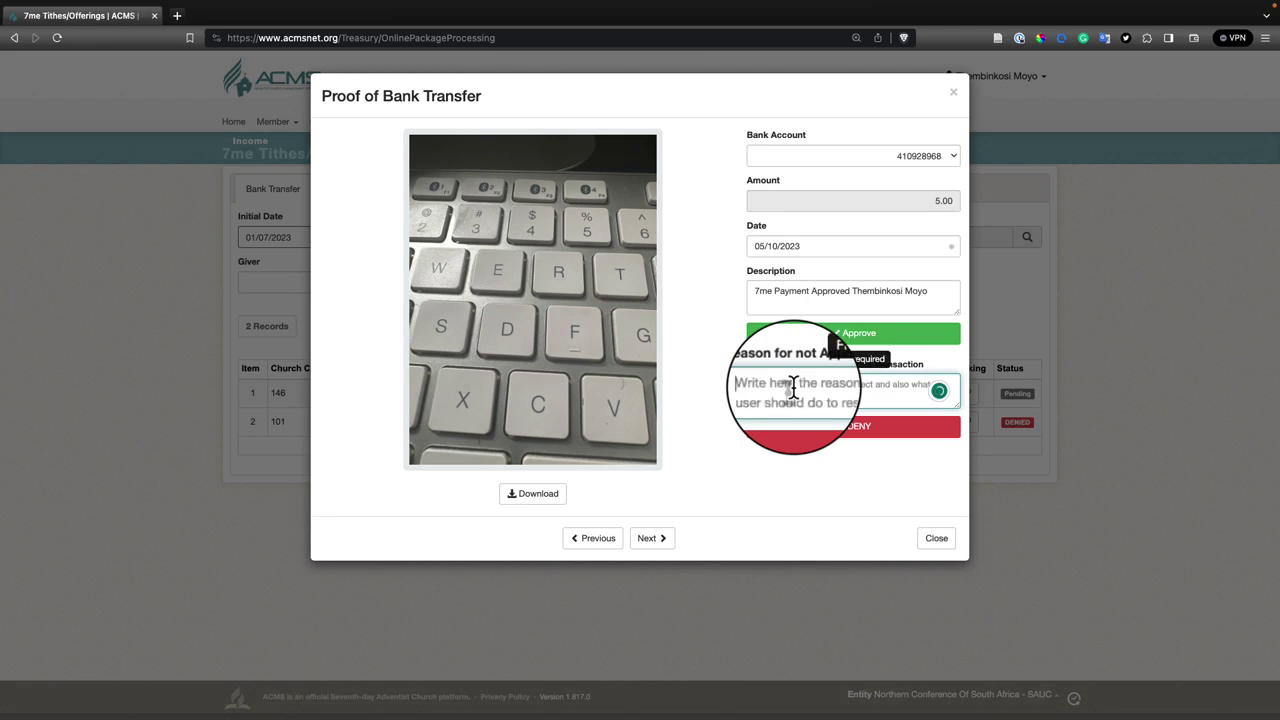
{"action": "type", "text": "Please c"}
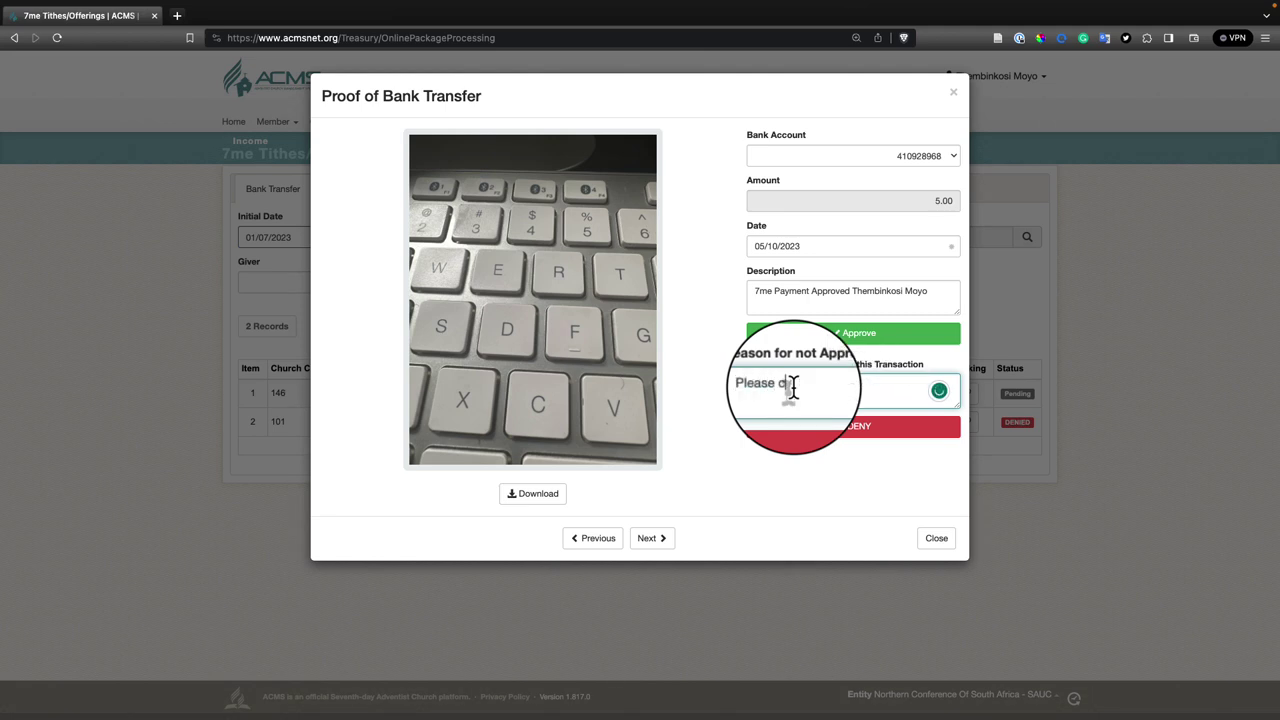
{"action": "type", "text": "an you attach the correct Proof of"}
{"action": "type", "text": "Pay"}
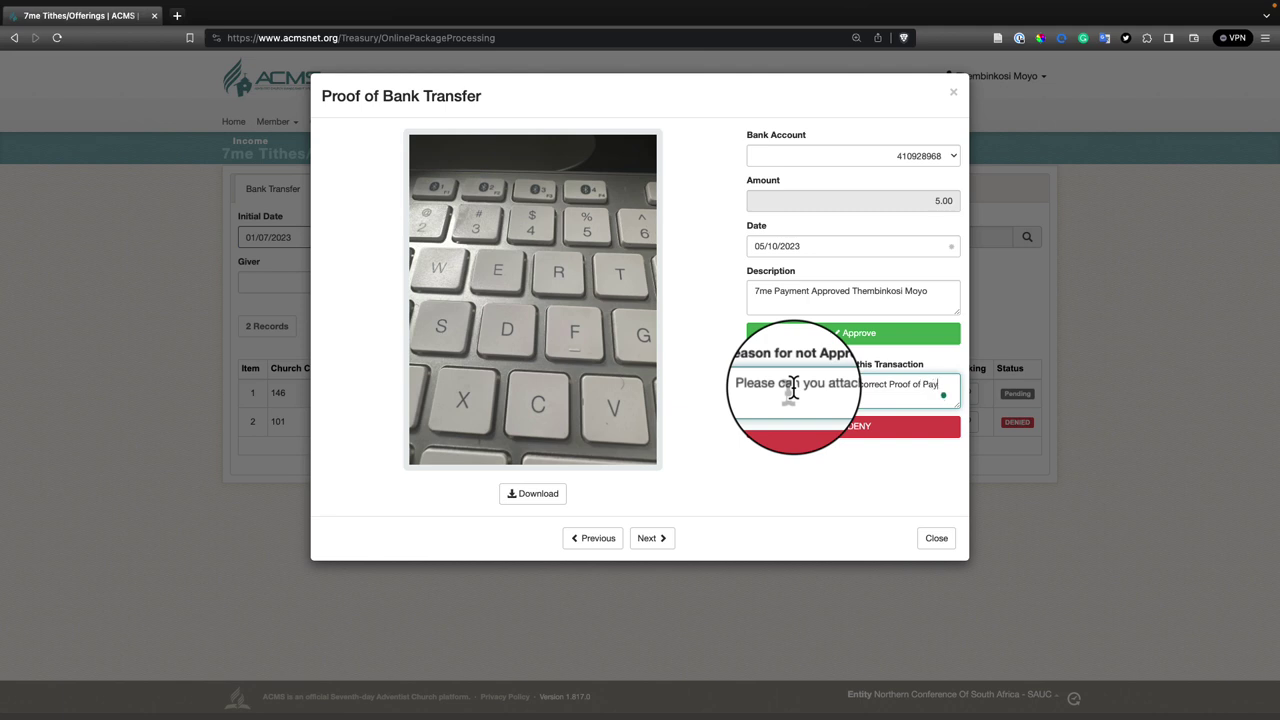
{"action": "type", "text": "ment for this Givi"}
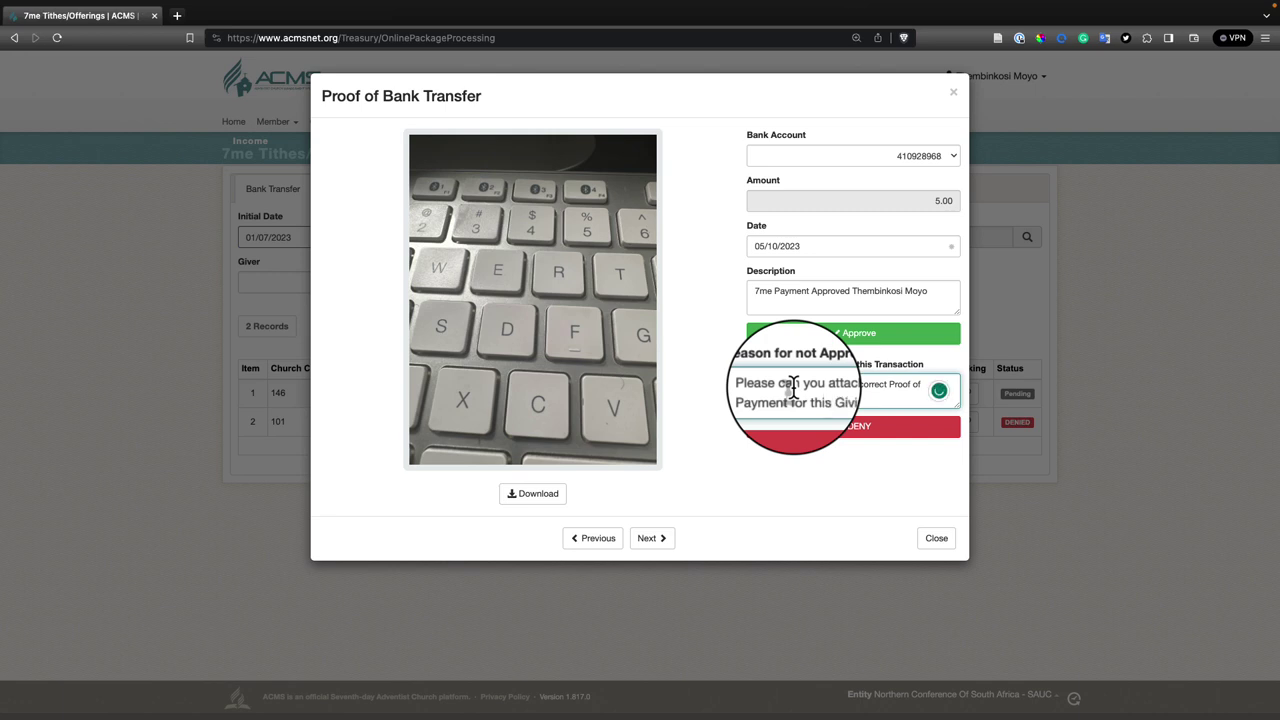
{"action": "type", "text": "ng."}
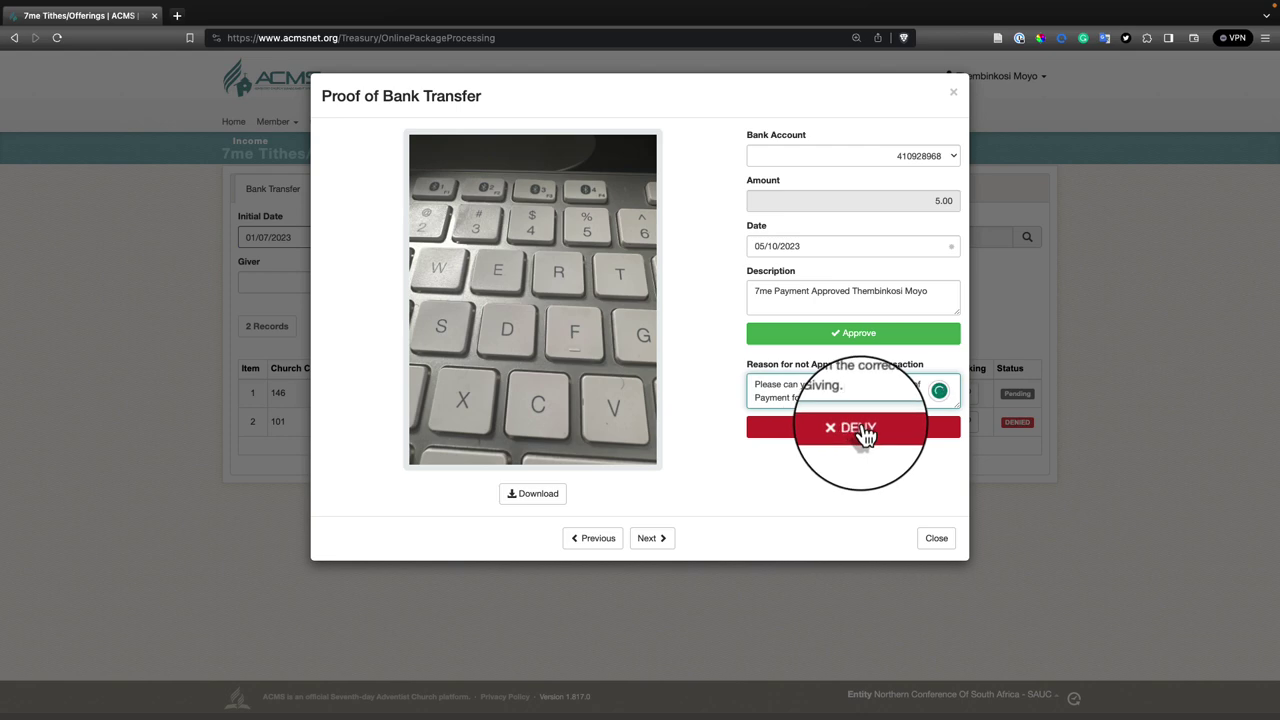
{"action": "left_click", "coordinate": [861, 425]}
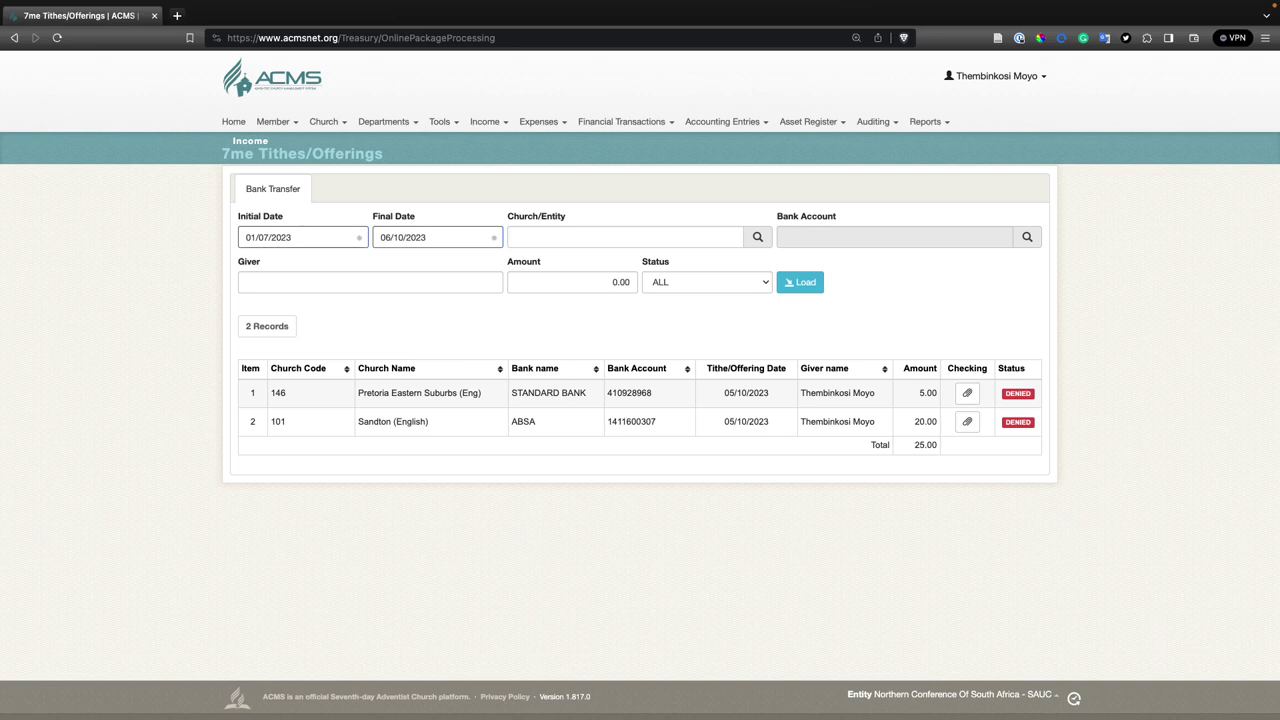
Step: Switch to Spark Desktop and open the 7me transaction confirmation email among the SID account's notifications
{"action": "left_click", "coordinate": [43, 27]}
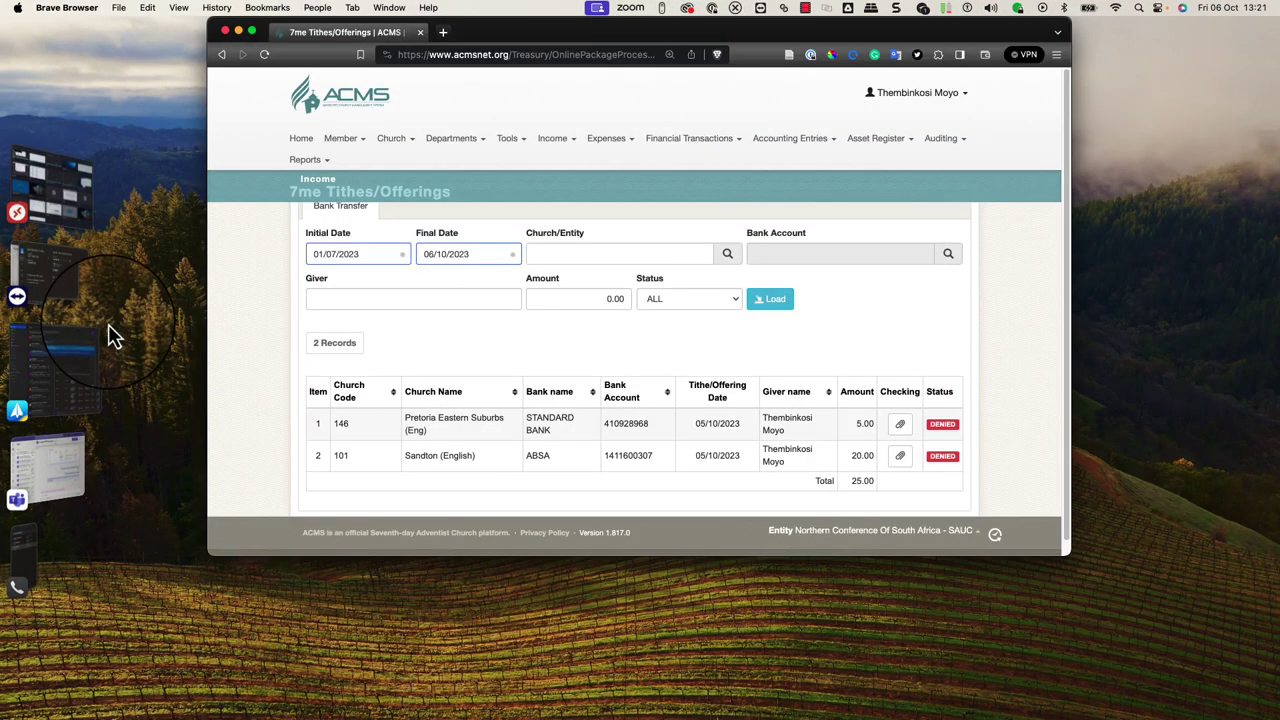
{"action": "left_click", "coordinate": [62, 362]}
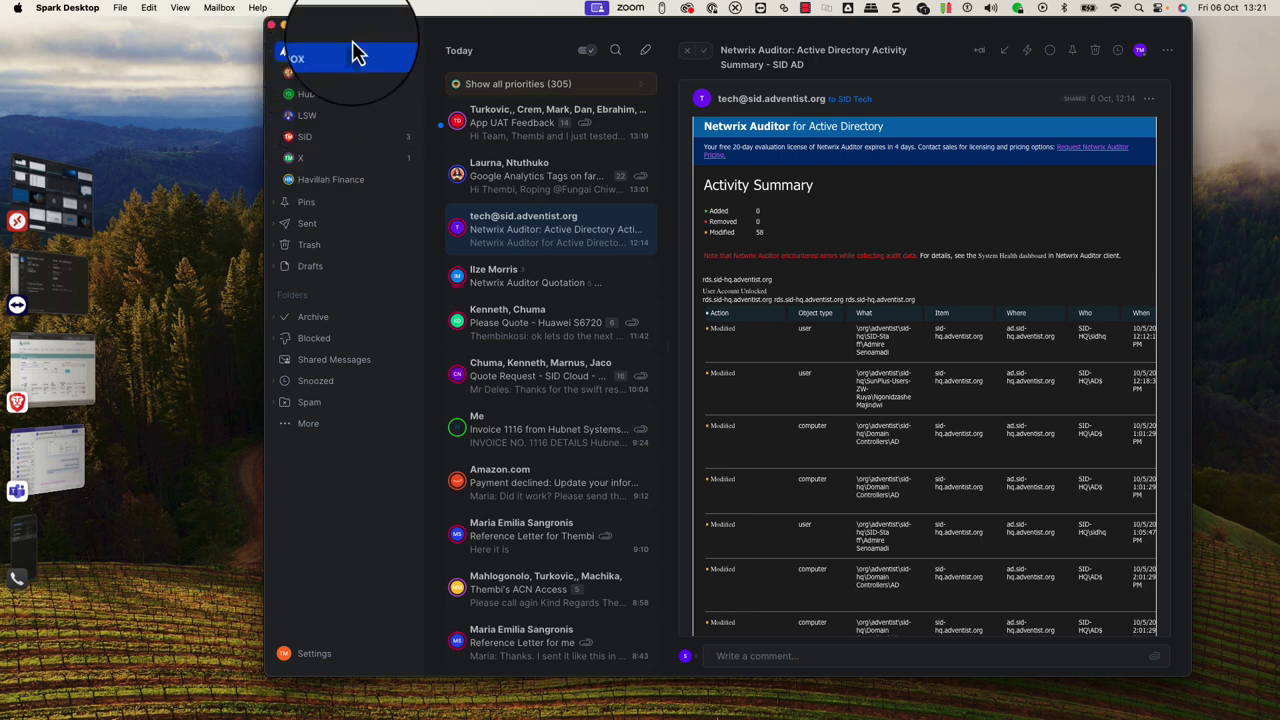
{"action": "left_click", "coordinate": [337, 145]}
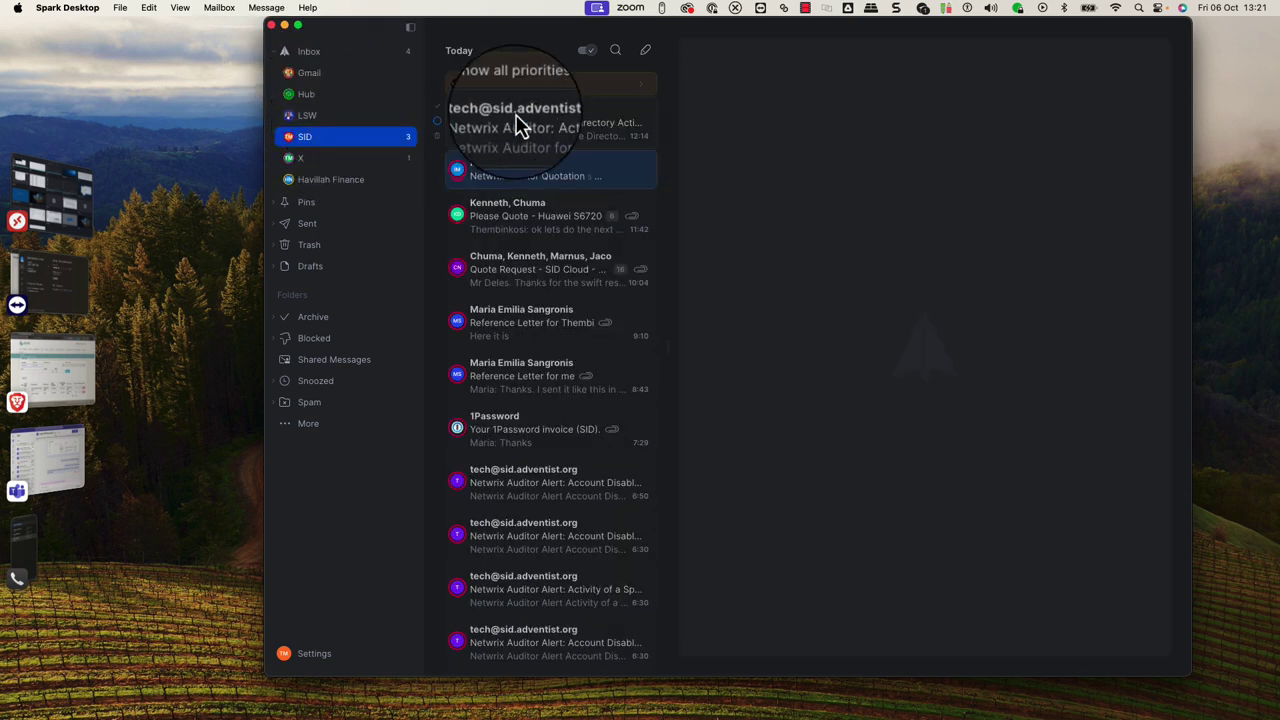
{"action": "left_click", "coordinate": [355, 60]}
{"action": "left_click", "coordinate": [515, 130]}
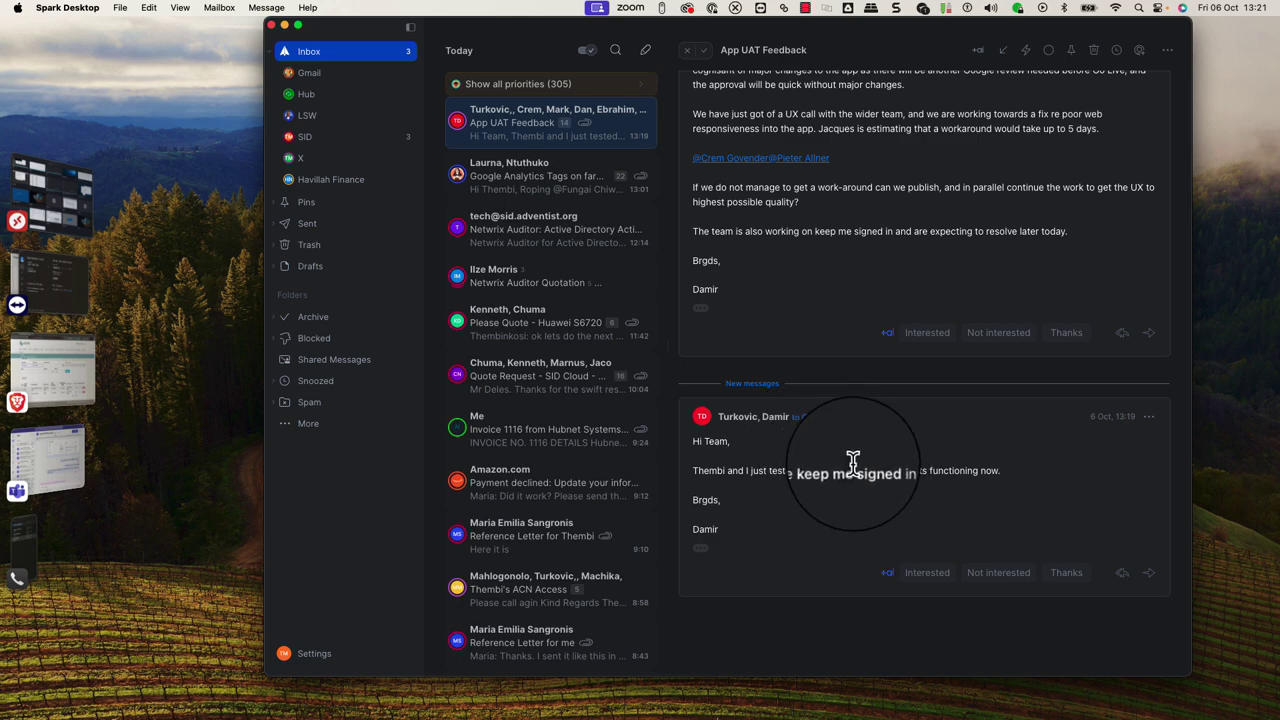
{"action": "left_click", "coordinate": [358, 140]}
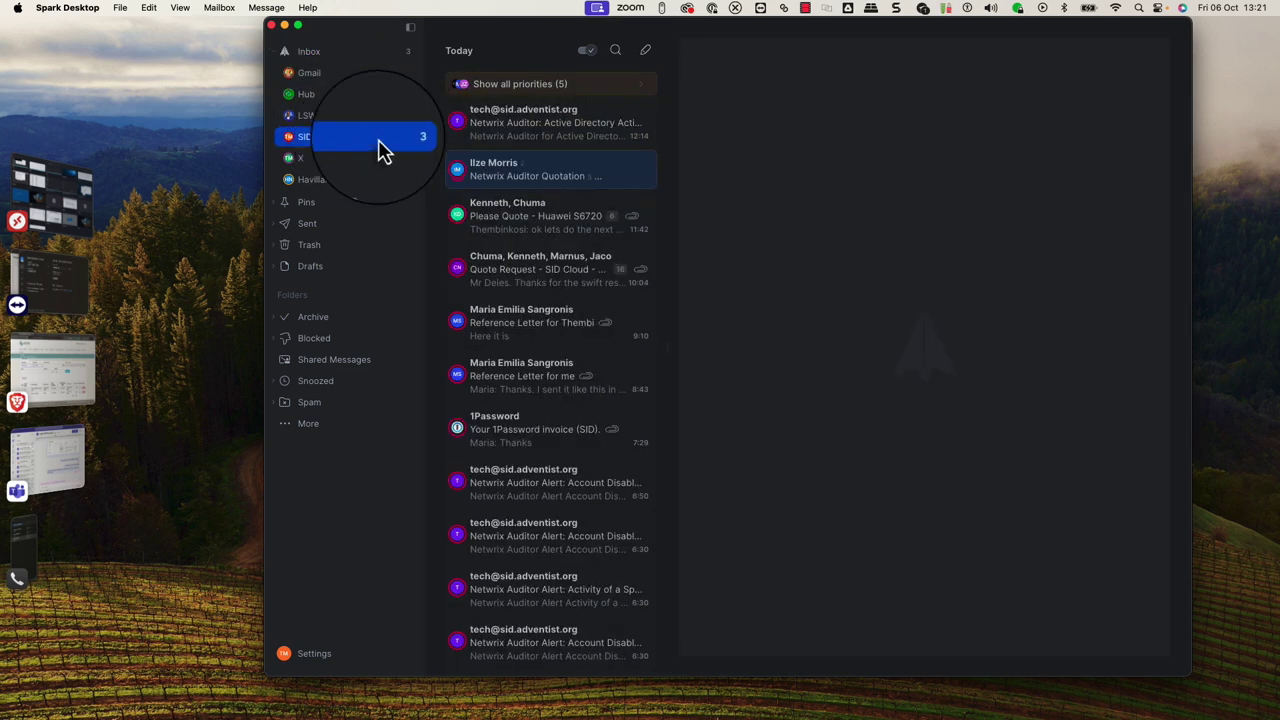
{"action": "left_click", "coordinate": [377, 62]}
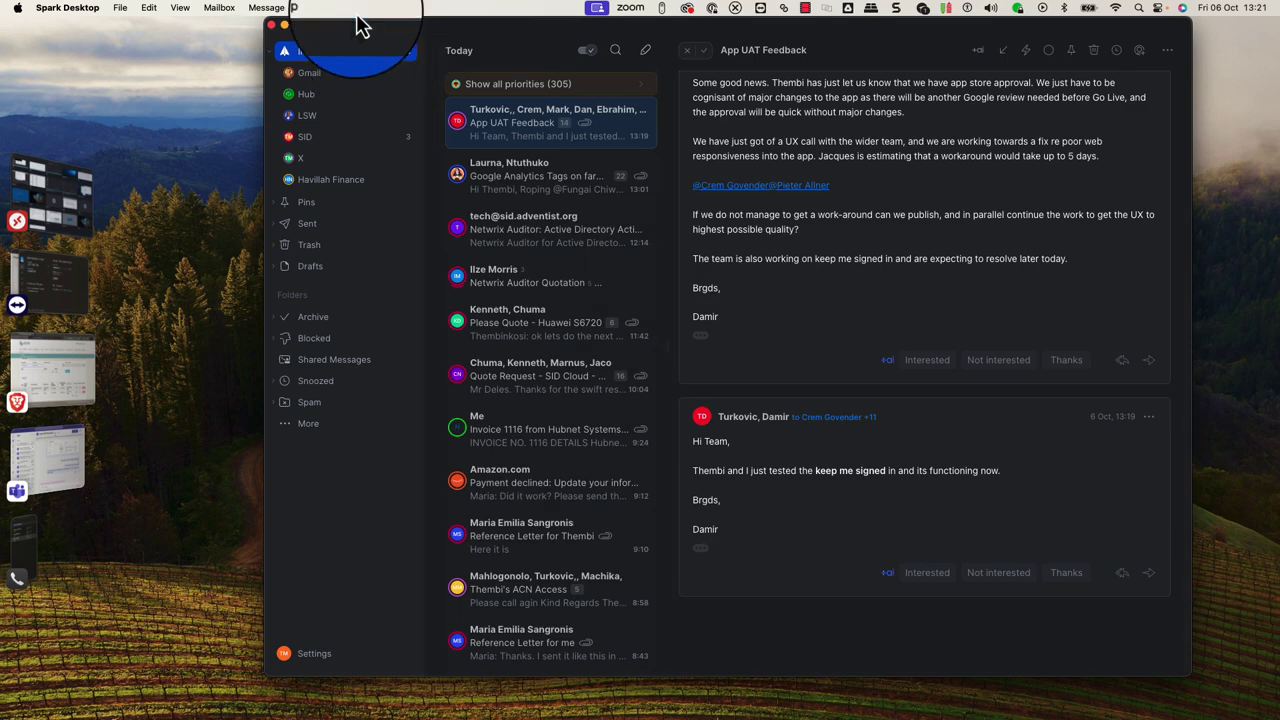
{"action": "left_click", "coordinate": [333, 145]}
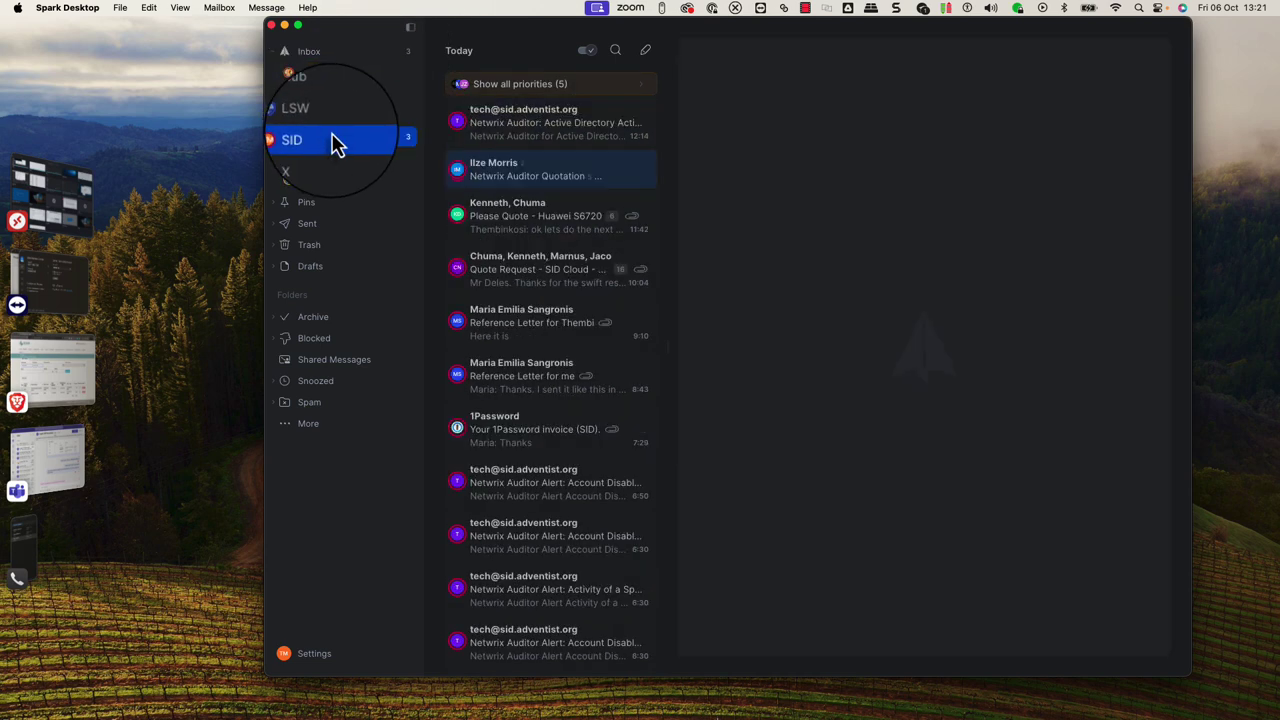
{"action": "scroll", "coordinate": [480, 271], "scroll_direction": "down", "scroll_amount": 10}
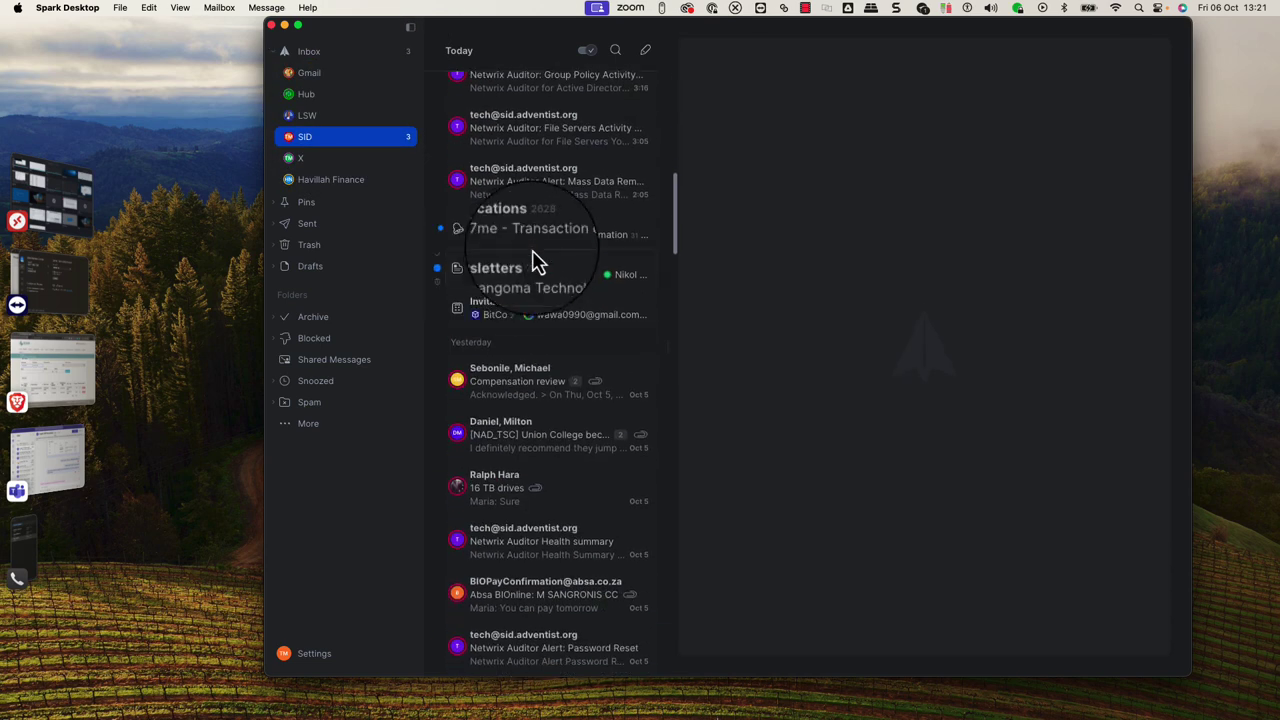
{"action": "left_click", "coordinate": [537, 240]}
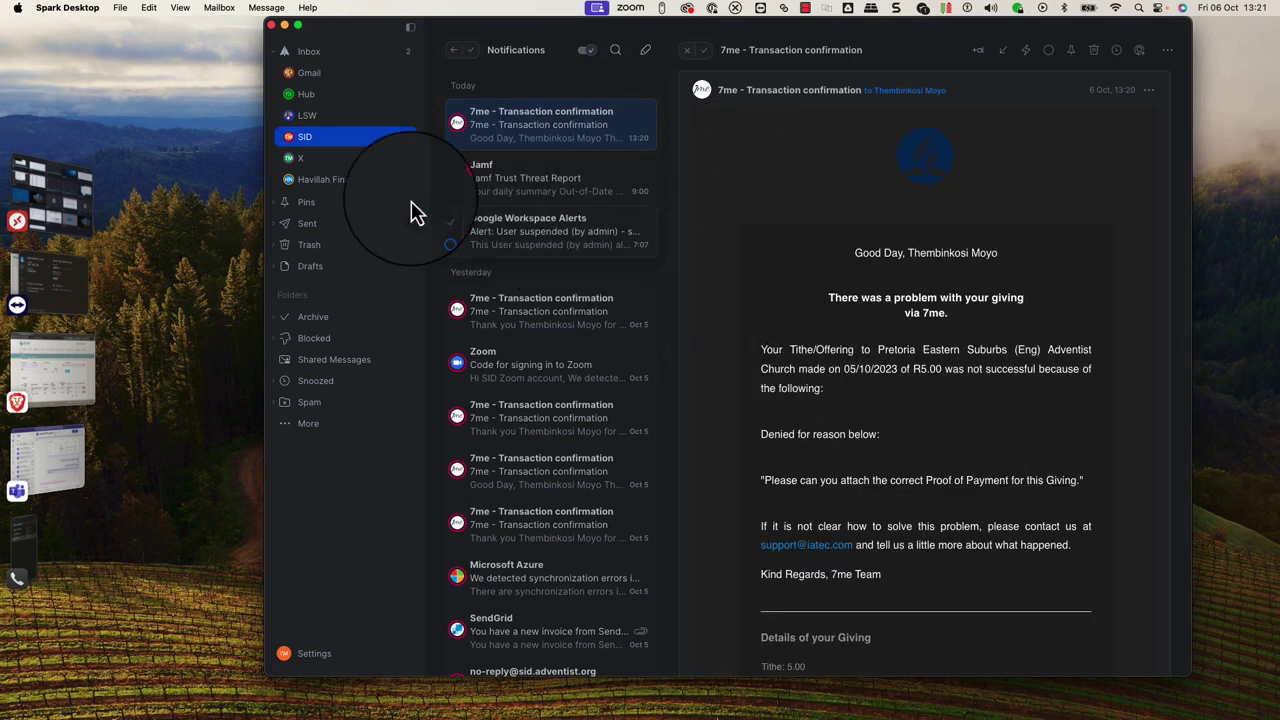
Step: Return to the combined inbox and find today's grouped notification messages
{"action": "left_click", "coordinate": [280, 55]}
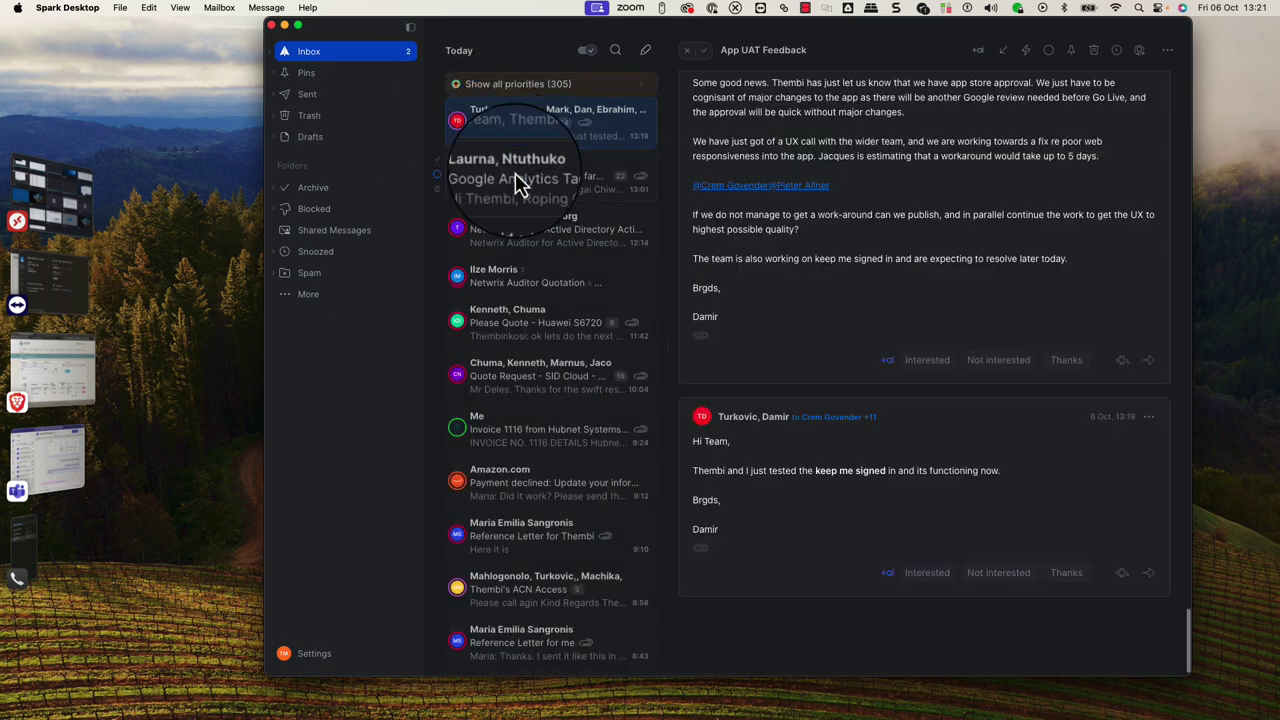
{"action": "scroll", "coordinate": [491, 463], "scroll_direction": "down", "scroll_amount": 5}
{"action": "scroll", "coordinate": [520, 453], "scroll_direction": "down", "scroll_amount": 10}
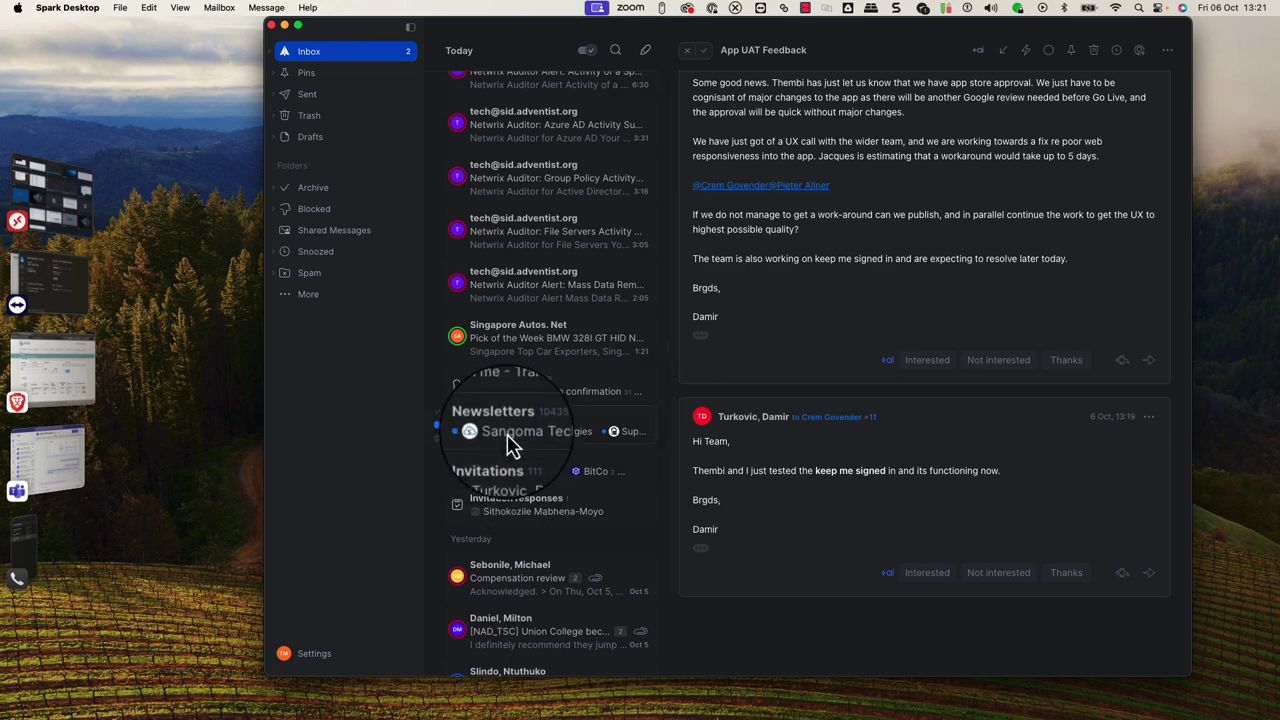
{"action": "left_click", "coordinate": [507, 440]}
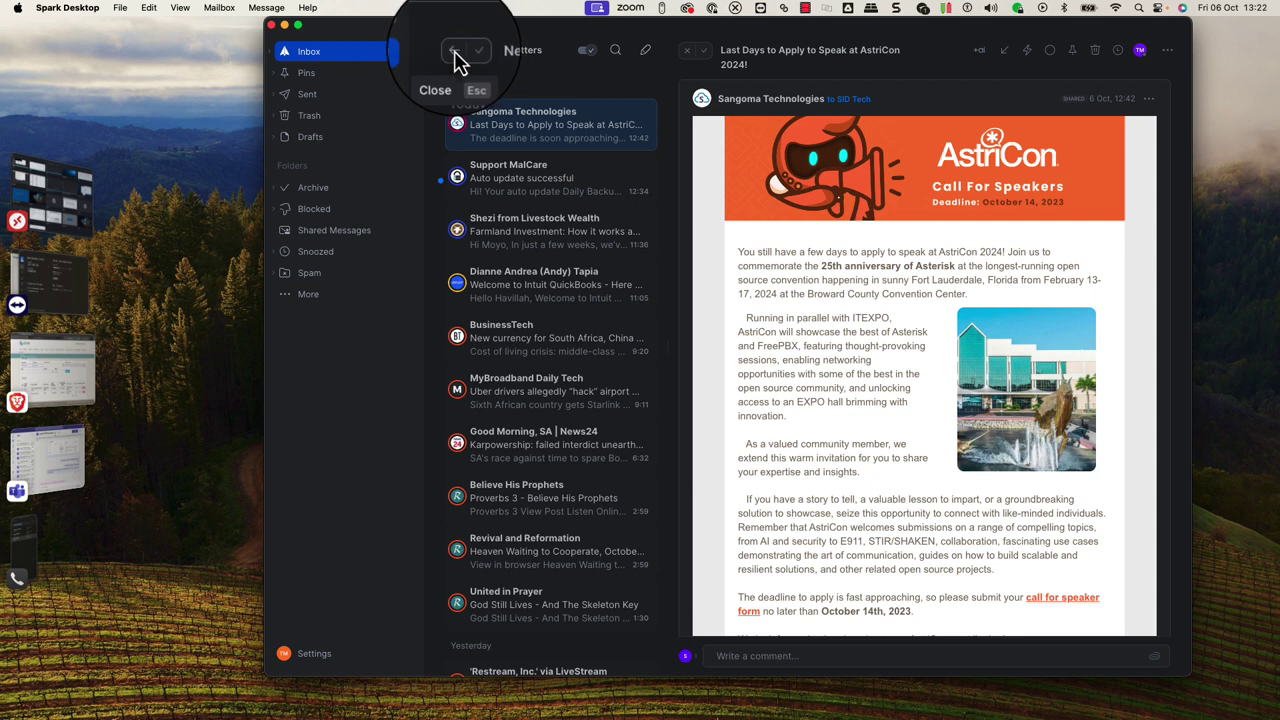
{"action": "left_click", "coordinate": [456, 60]}
{"action": "left_click", "coordinate": [525, 476]}
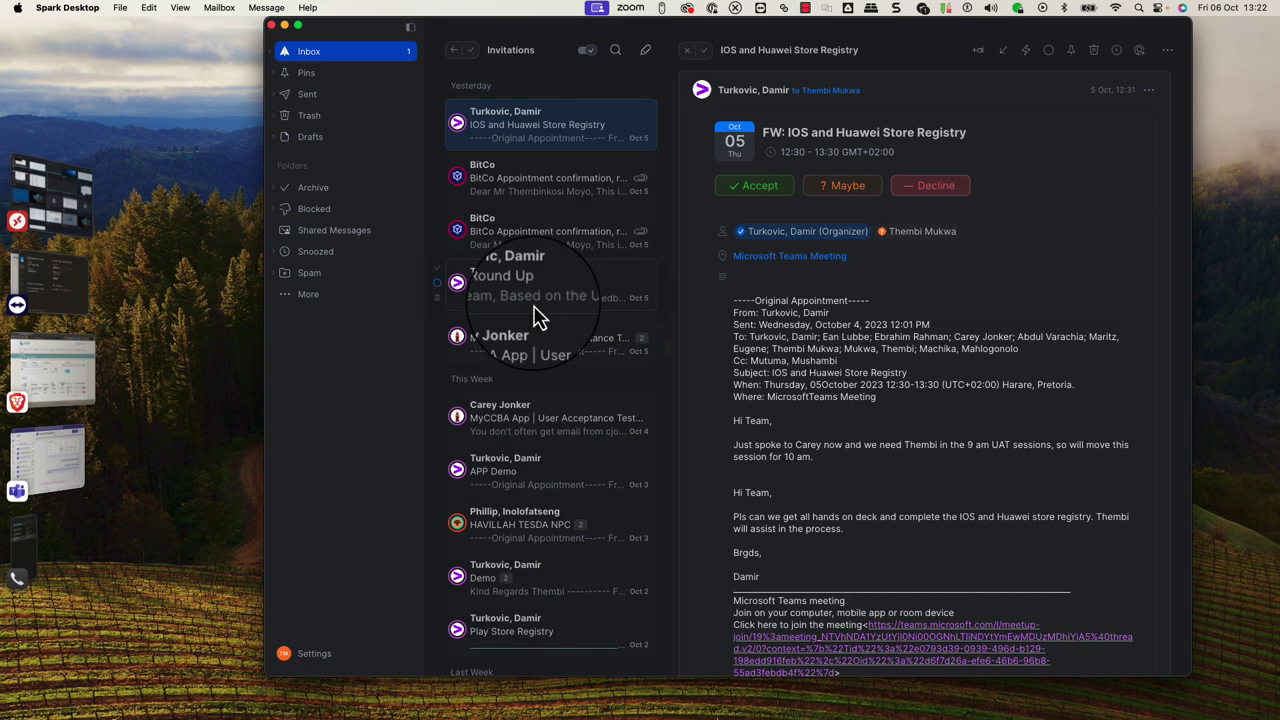
{"action": "scroll", "coordinate": [534, 300], "scroll_direction": "down", "scroll_amount": 4}
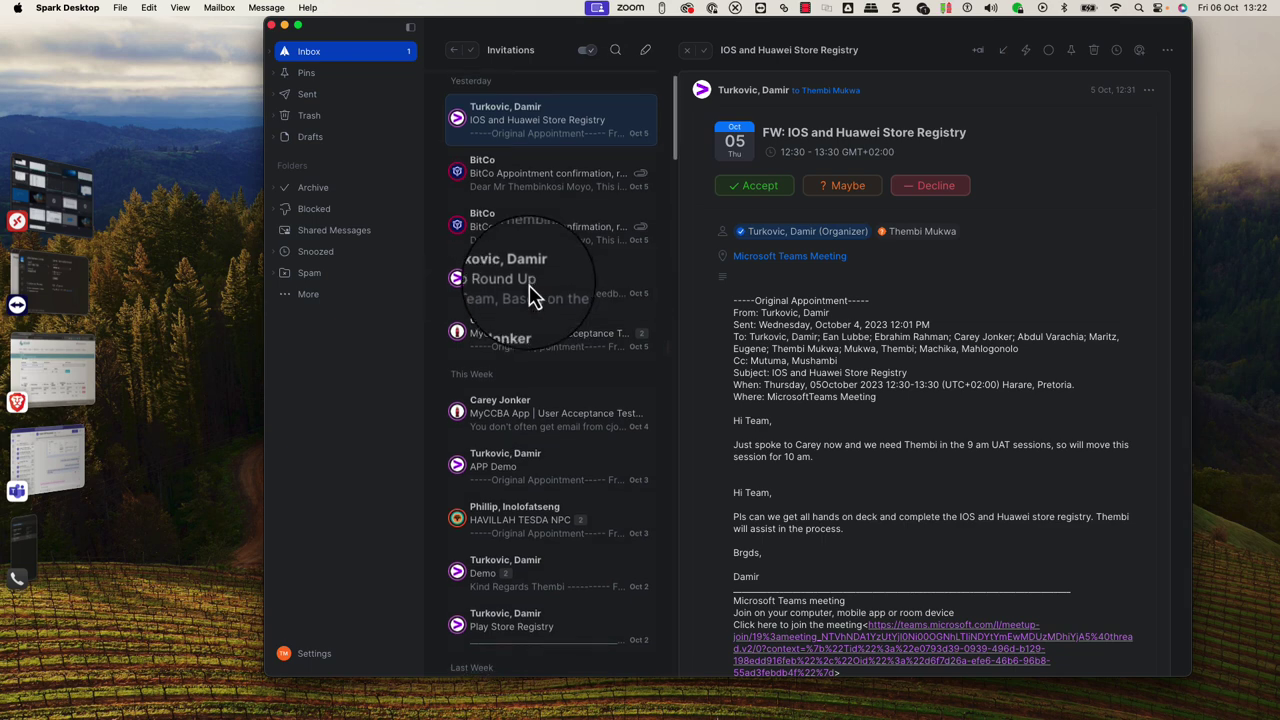
{"action": "scroll", "coordinate": [530, 298], "scroll_direction": "up", "scroll_amount": 4}
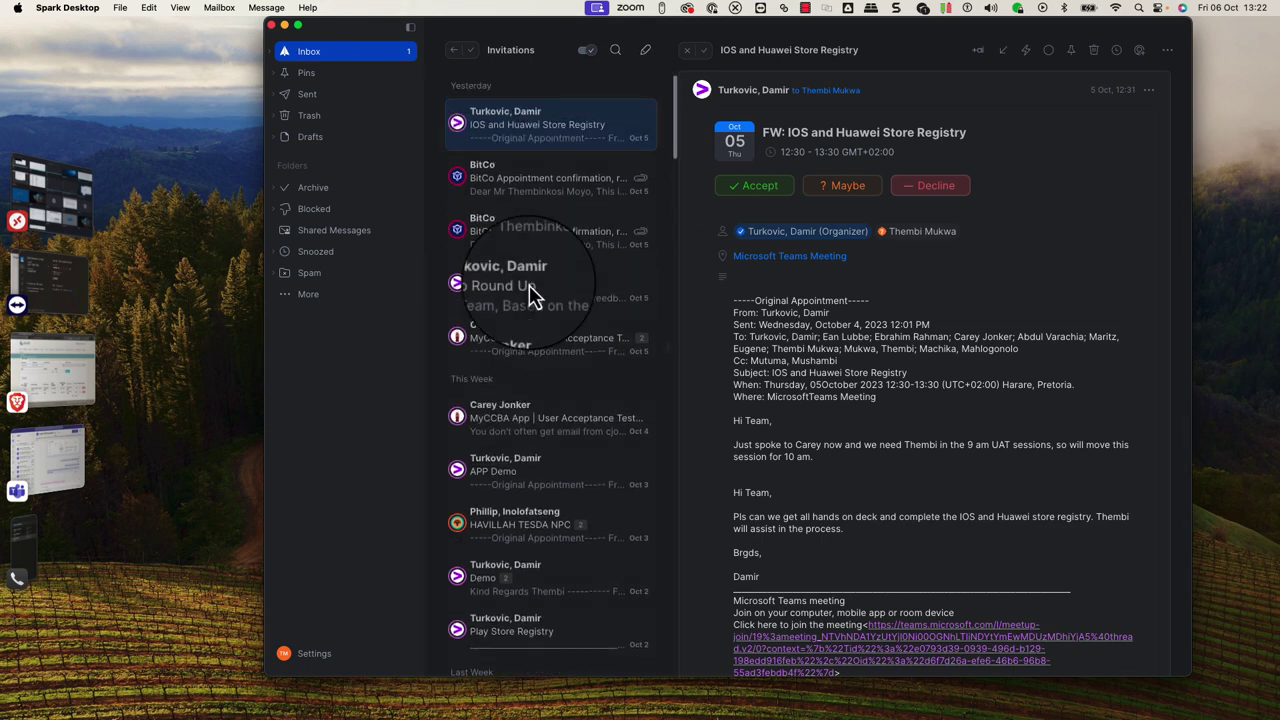
{"action": "left_click", "coordinate": [454, 52]}
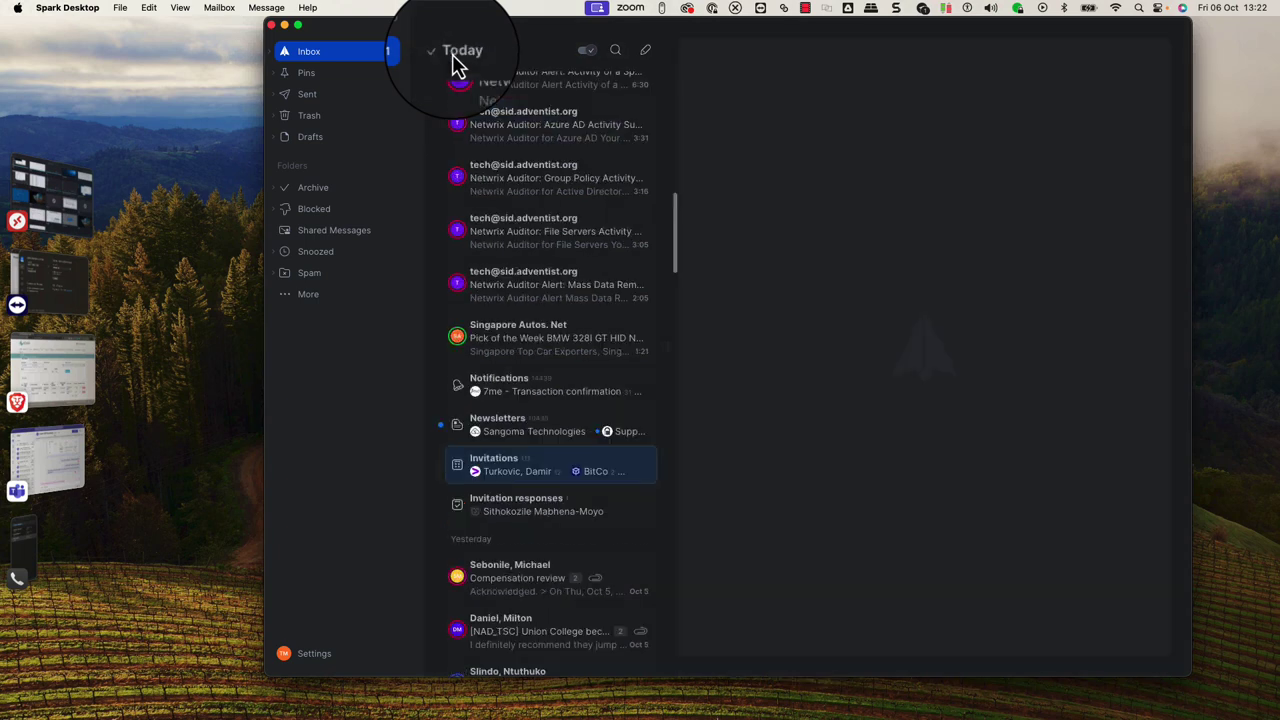
Step: Open the notifications group and read the 7me transaction confirmation email, including the denial reason and giving details
{"action": "left_click", "coordinate": [515, 394]}
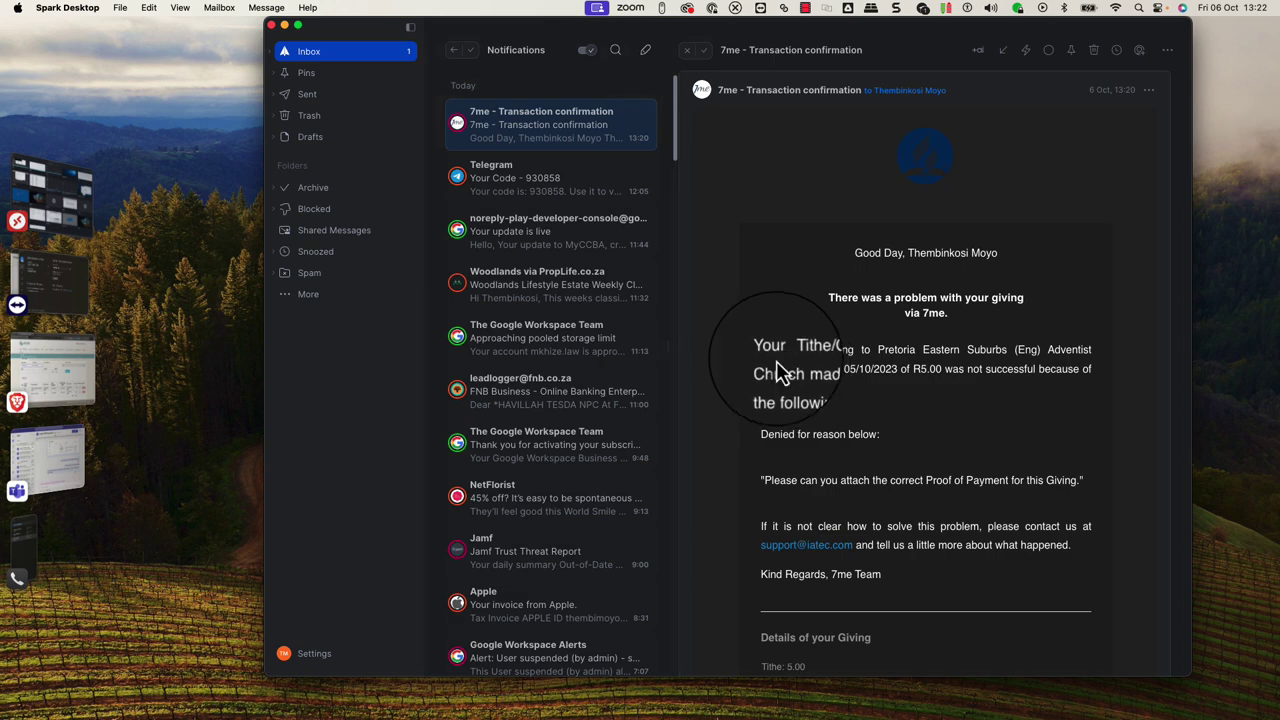
{"action": "scroll", "coordinate": [745, 337], "scroll_direction": "down", "scroll_amount": 3}
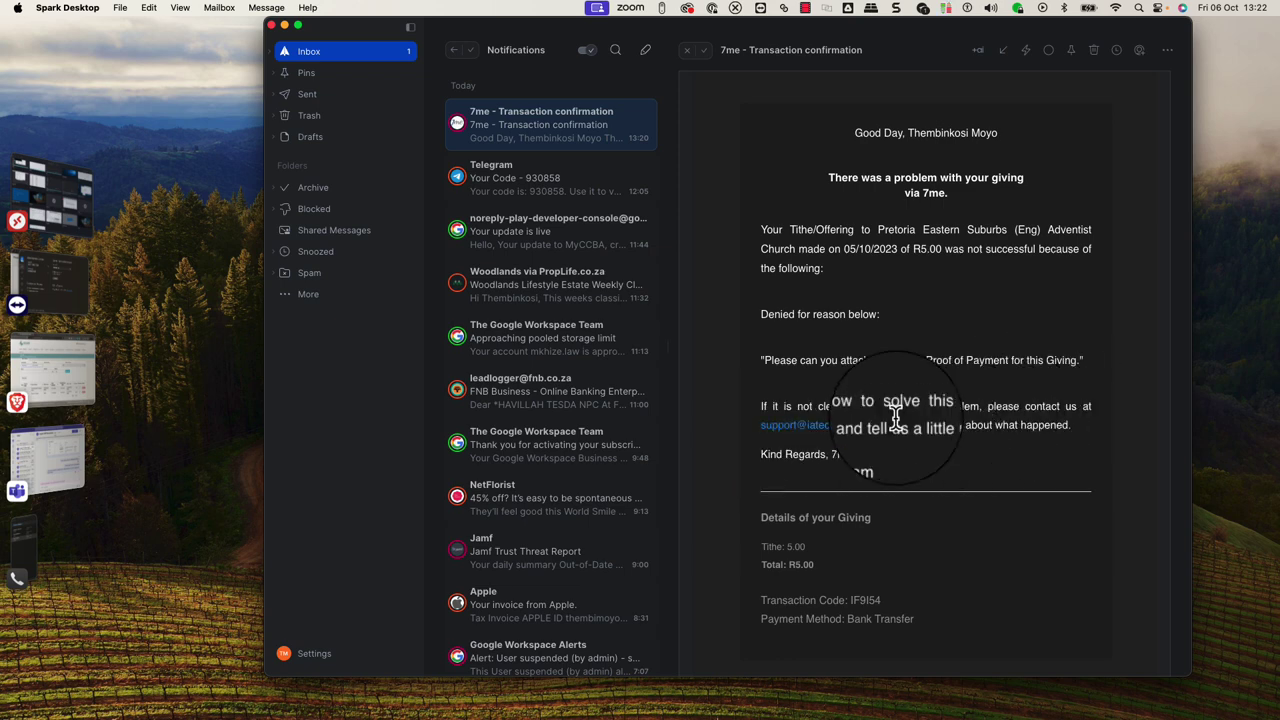
{"action": "scroll", "coordinate": [910, 558], "scroll_direction": "down", "scroll_amount": 5}
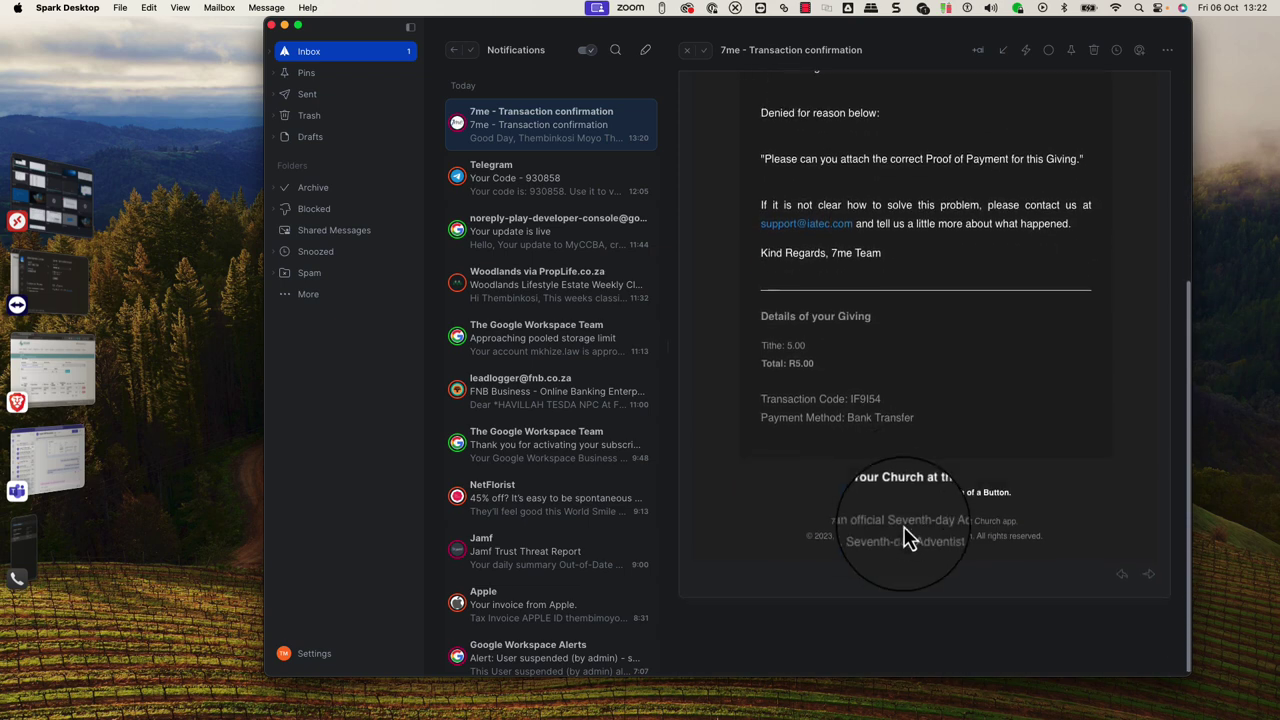
{"action": "scroll", "coordinate": [903, 535], "scroll_direction": "up", "scroll_amount": 5}
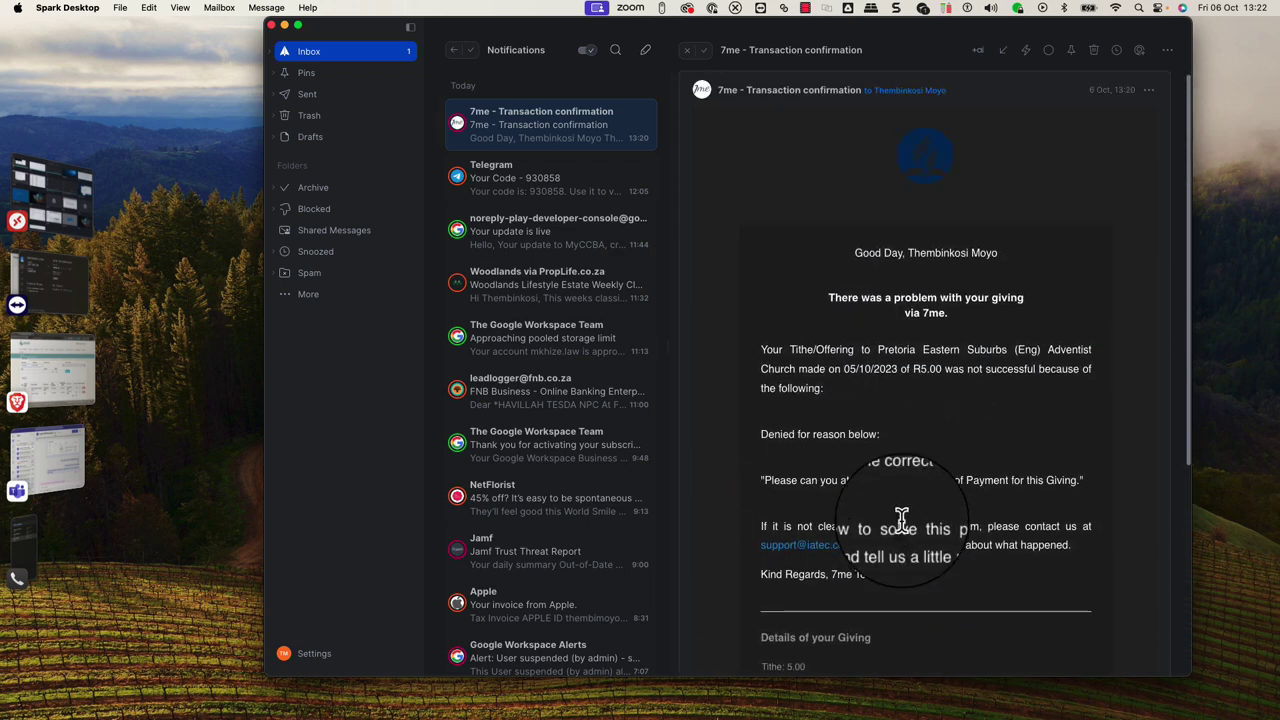